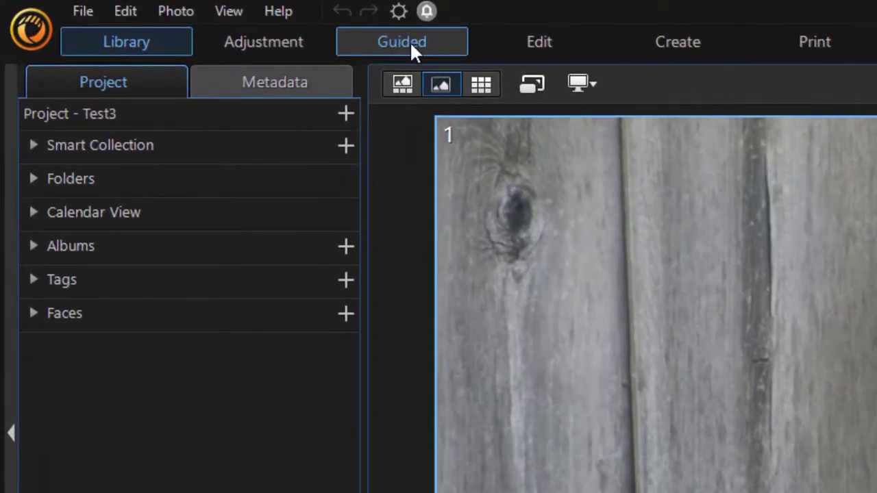
Open Background Removal from the Guided module with the smart lasso selected at cursor size 20.0.
{"action": "left_click", "coordinate": [411, 43]}
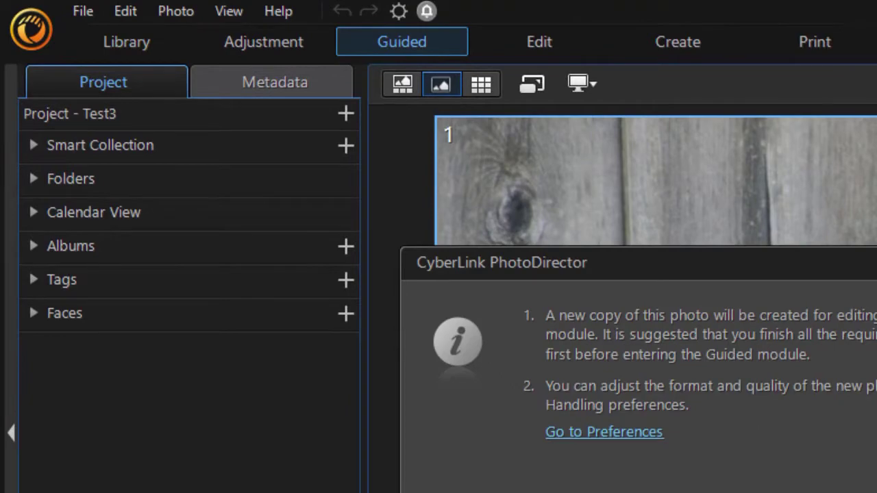
{"action": "key", "text": "Return"}
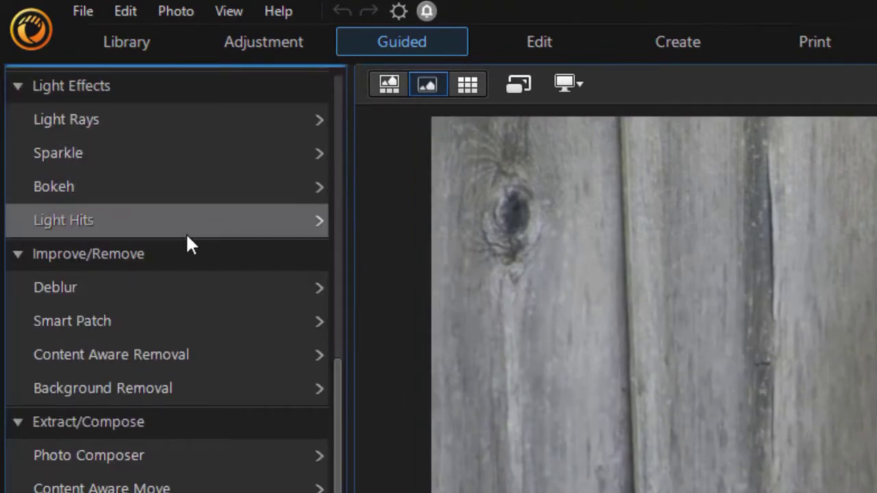
{"action": "left_click", "coordinate": [198, 385]}
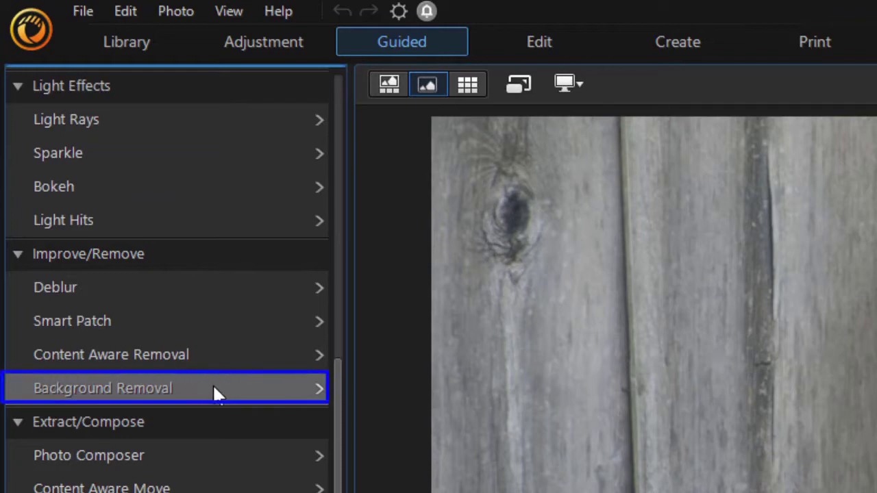
{"action": "left_click", "coordinate": [213, 387]}
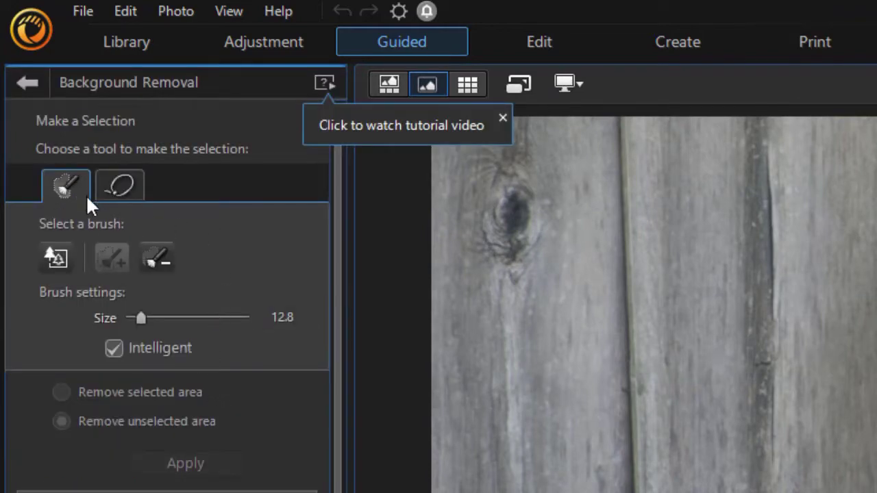
{"action": "left_click", "coordinate": [122, 185]}
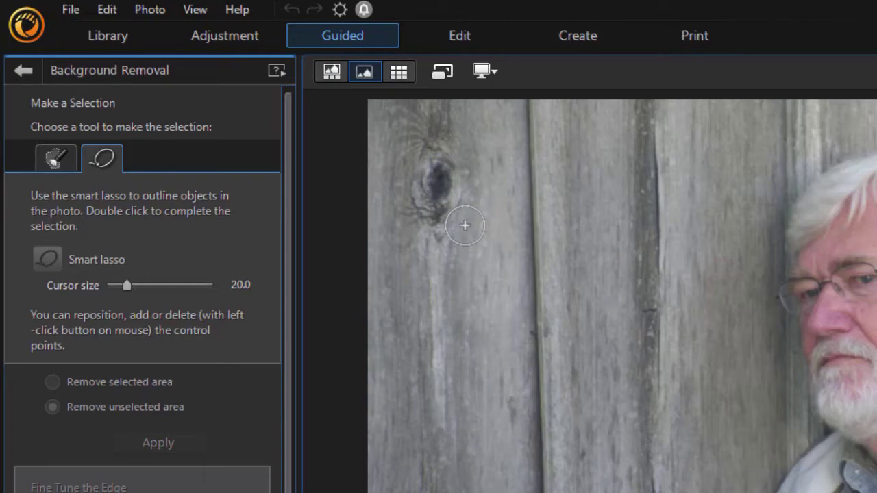
Draw a practice smart-lasso outline on the fence boards, reshape it, convert it to a selection, then clear it.
{"action": "left_click", "coordinate": [464, 225]}
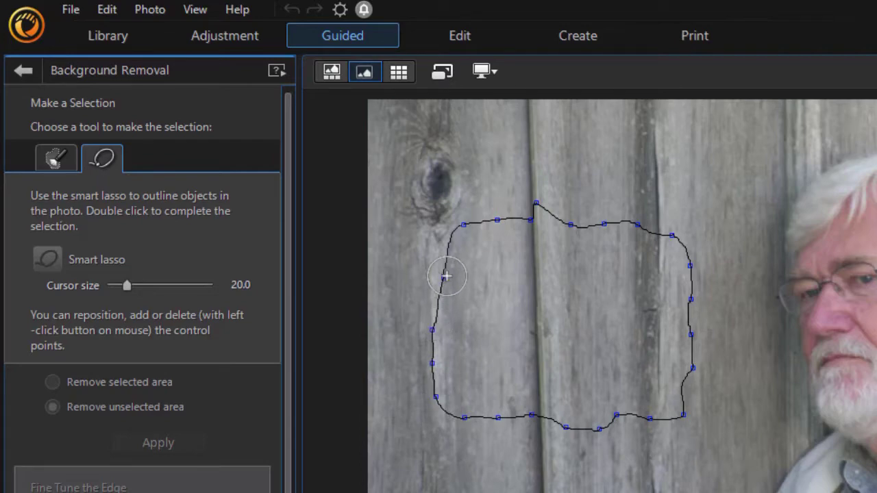
{"action": "double_click", "coordinate": [446, 276]}
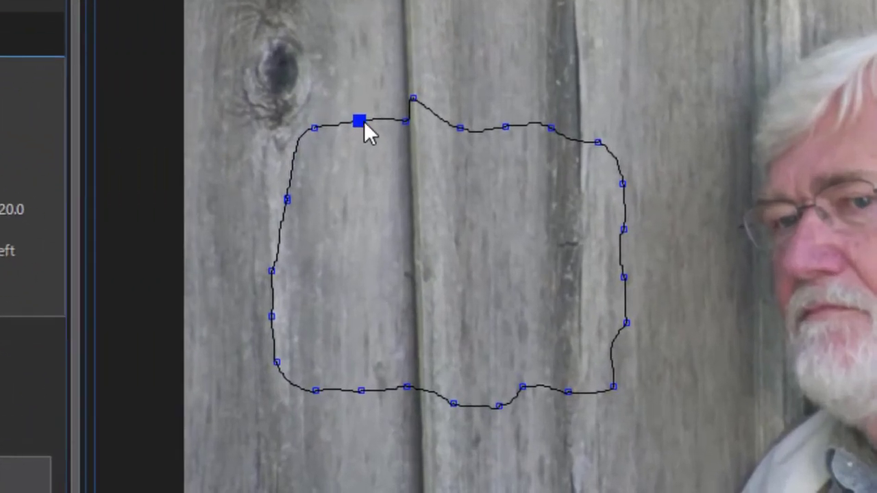
{"action": "left_click_drag", "start_coordinate": [358, 120], "coordinate": [345, 92]}
{"action": "left_click_drag", "start_coordinate": [399, 108], "coordinate": [394, 93]}
{"action": "mouse_move", "coordinate": [460, 126]}
{"action": "left_mouse_down"}
{"action": "mouse_move", "coordinate": [467, 108]}
{"action": "mouse_move", "coordinate": [509, 114]}
{"action": "left_mouse_up"}
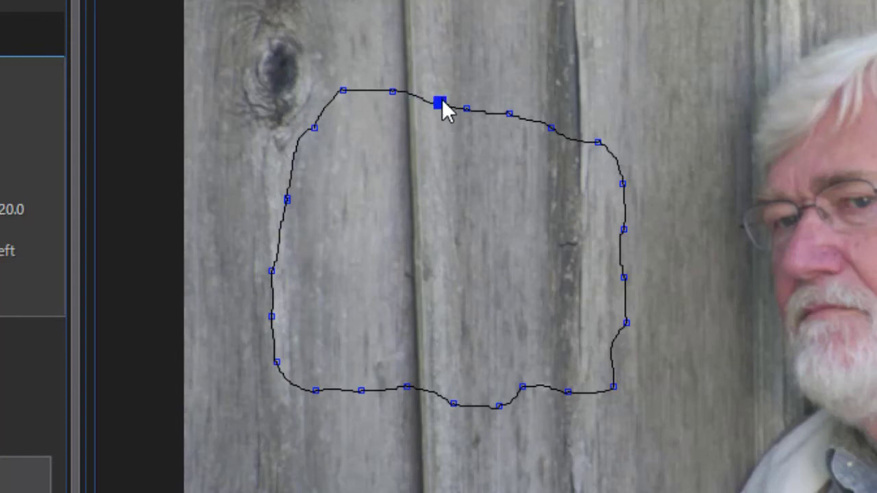
{"action": "left_click_drag", "start_coordinate": [442, 97], "coordinate": [476, 101]}
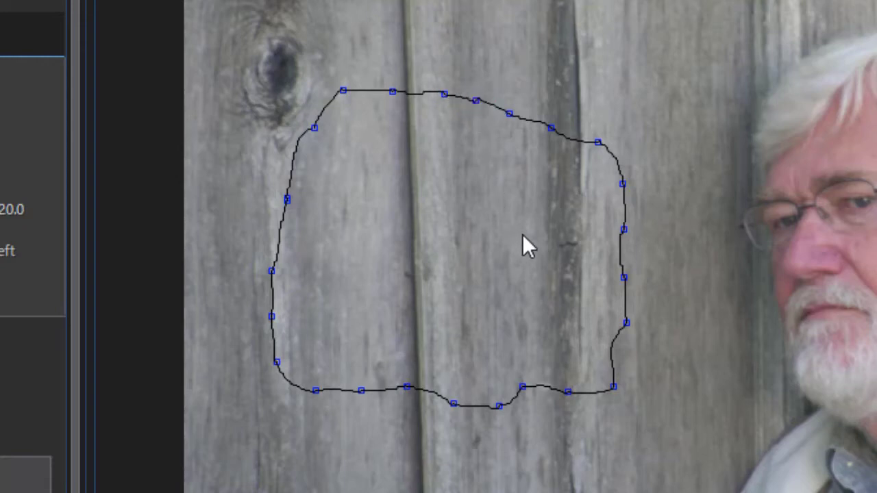
{"action": "left_click", "coordinate": [474, 188]}
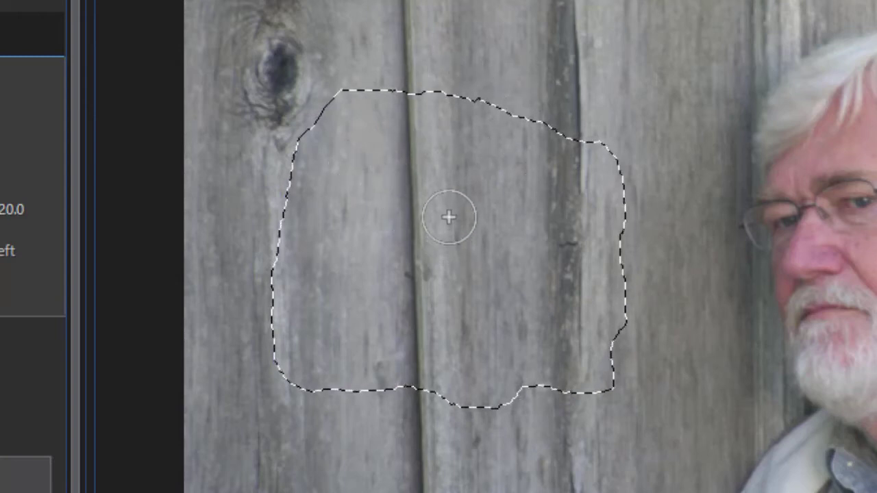
{"action": "key", "text": "ctrl+shift+a"}
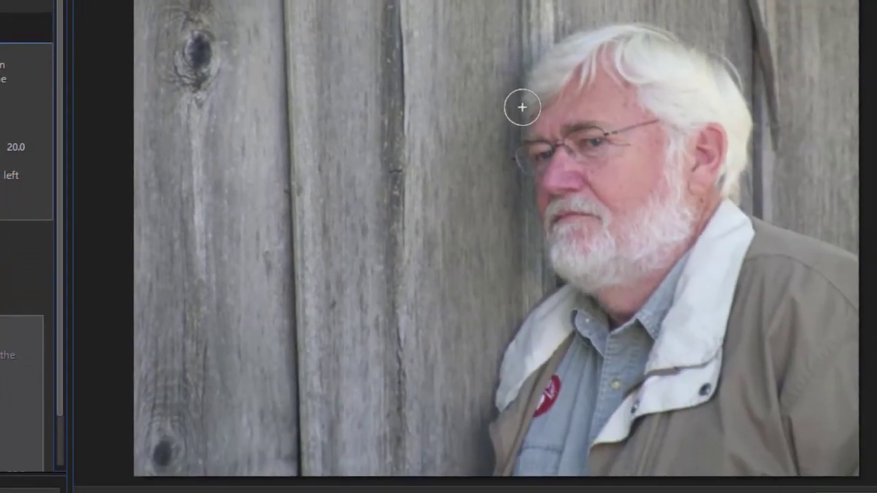
Trace a smart-lasso outline around the man's white hair, face, beard and jacket.
{"action": "mouse_move", "coordinate": [522, 107]}
{"action": "left_mouse_down"}
{"action": "mouse_move", "coordinate": [529, 70]}
{"action": "mouse_move", "coordinate": [603, 26]}
{"action": "mouse_move", "coordinate": [668, 28]}
{"action": "mouse_move", "coordinate": [724, 71]}
{"action": "mouse_move", "coordinate": [752, 115]}
{"action": "mouse_move", "coordinate": [751, 169]}
{"action": "mouse_move", "coordinate": [738, 196]}
{"action": "mouse_move", "coordinate": [744, 212]}
{"action": "mouse_move", "coordinate": [858, 257]}
{"action": "mouse_move", "coordinate": [856, 470]}
{"action": "mouse_move", "coordinate": [821, 483]}
{"action": "mouse_move", "coordinate": [491, 475]}
{"action": "mouse_move", "coordinate": [487, 427]}
{"action": "mouse_move", "coordinate": [499, 413]}
{"action": "mouse_move", "coordinate": [489, 390]}
{"action": "mouse_move", "coordinate": [519, 320]}
{"action": "mouse_move", "coordinate": [563, 283]}
{"action": "mouse_move", "coordinate": [542, 254]}
{"action": "mouse_move", "coordinate": [532, 184]}
{"action": "mouse_move", "coordinate": [511, 156]}
{"action": "mouse_move", "coordinate": [521, 133]}
{"action": "left_mouse_up"}
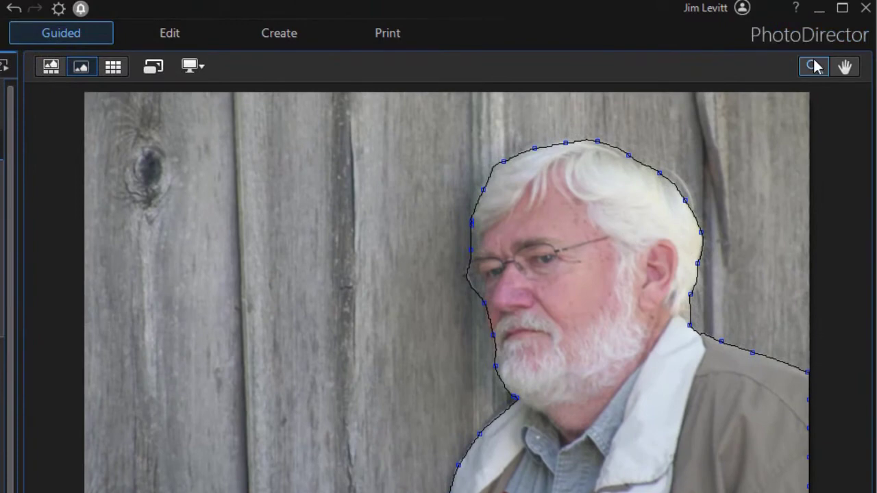
{"action": "left_click", "coordinate": [814, 65]}
Zoom into the face and move outline points onto the cheek and beard edges.
{"action": "left_click_drag", "start_coordinate": [435, 289], "coordinate": [566, 377]}
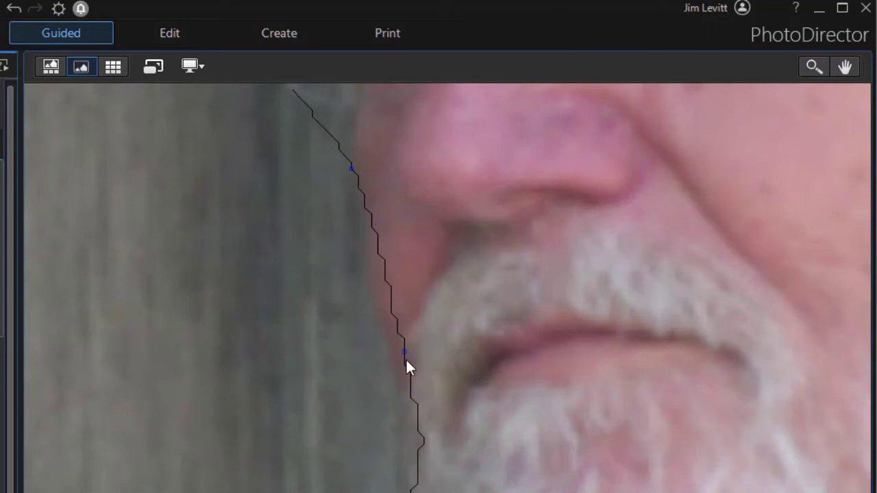
{"action": "left_click_drag", "start_coordinate": [404, 352], "coordinate": [373, 345]}
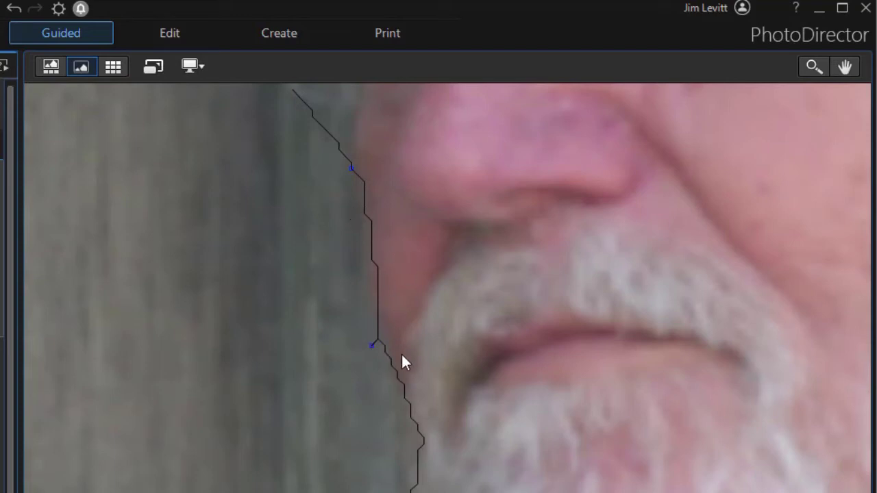
{"action": "left_click_drag", "start_coordinate": [420, 435], "coordinate": [390, 412]}
Fit the photo to the window, close the lasso around the man, and remove the unselected fence.
{"action": "left_click", "coordinate": [802, 478]}
{"action": "left_click", "coordinate": [775, 309]}
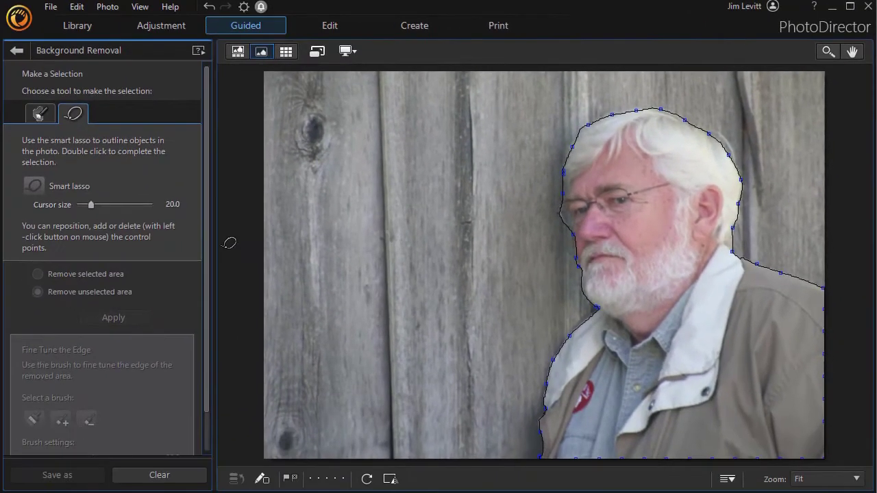
{"action": "double_click", "coordinate": [486, 214]}
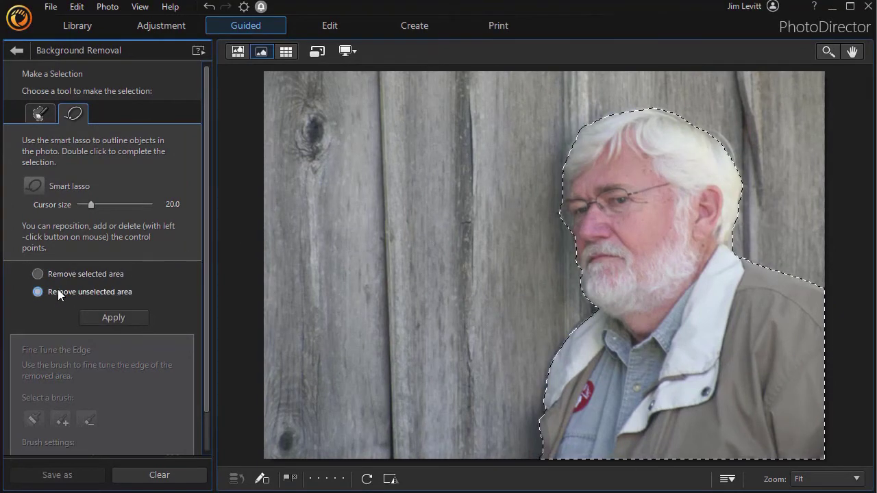
{"action": "left_click", "coordinate": [113, 318]}
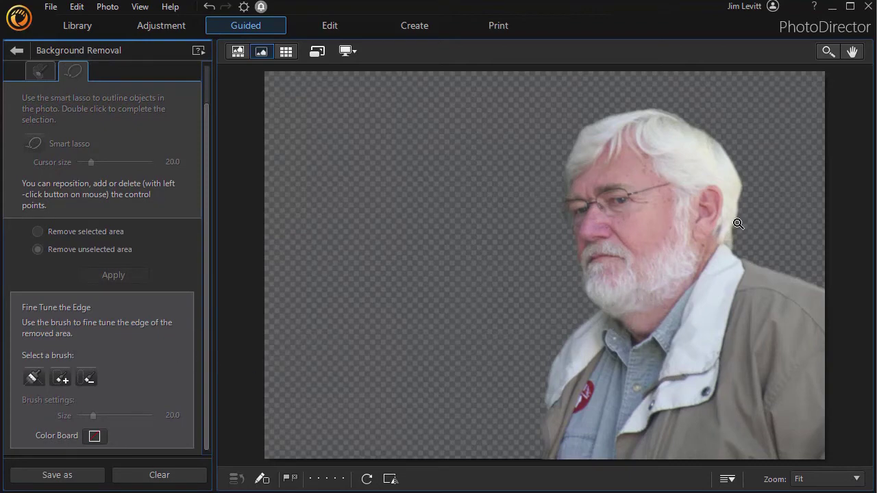
Zoom into the face and brush away leftover background along the beard's left edge.
{"action": "left_click_drag", "start_coordinate": [514, 187], "coordinate": [682, 363]}
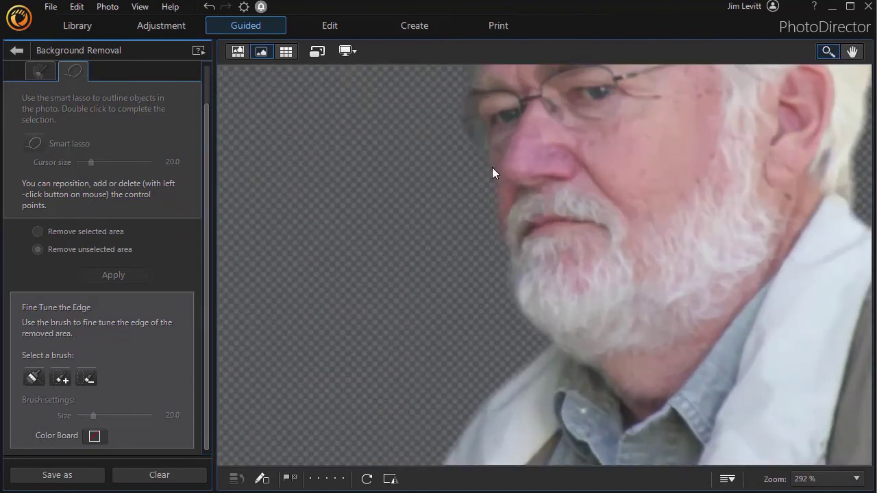
{"action": "left_click", "coordinate": [60, 379]}
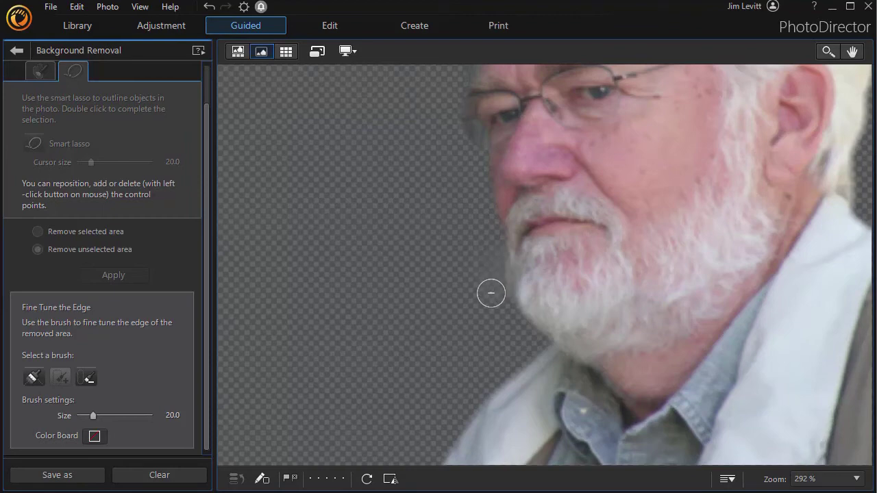
{"action": "left_click", "coordinate": [514, 333]}
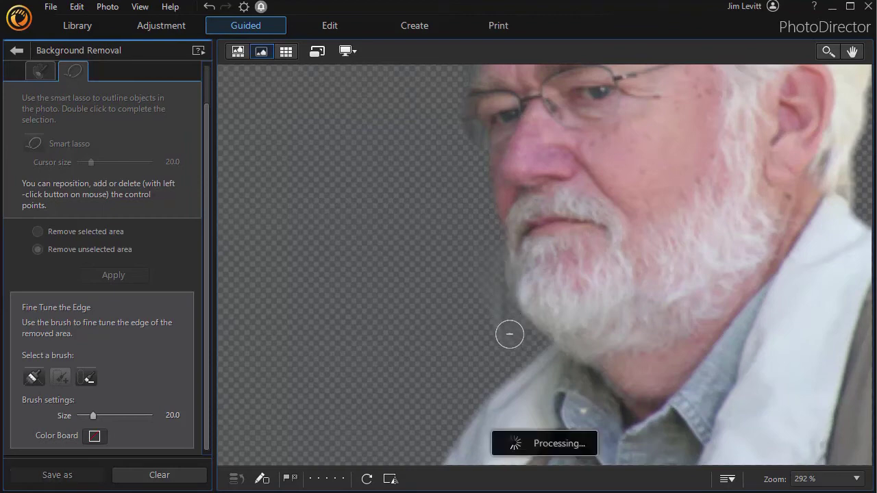
Erase leftover background along the neck and restore a strip behind the ear.
{"action": "left_click", "coordinate": [852, 52]}
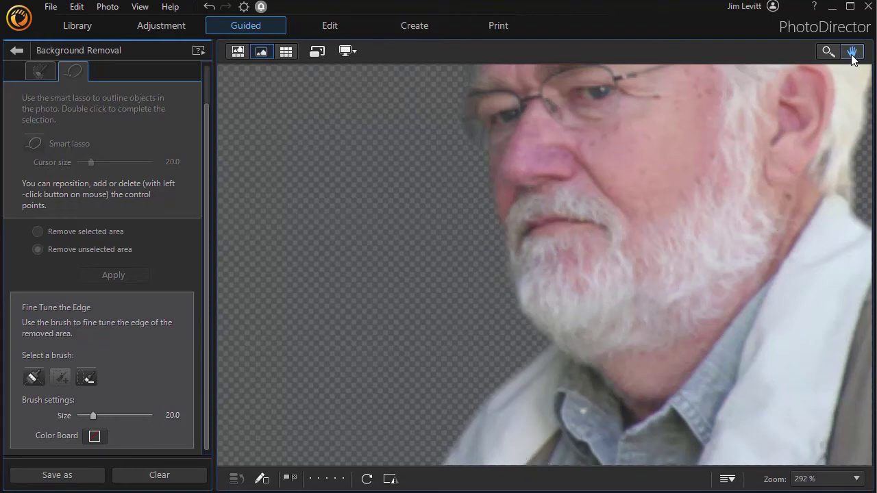
{"action": "left_click_drag", "start_coordinate": [729, 242], "coordinate": [365, 347]}
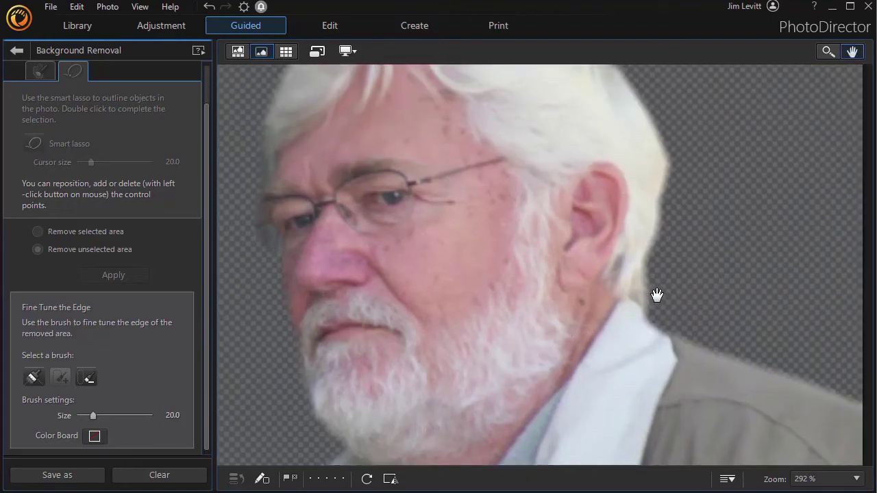
{"action": "left_click", "coordinate": [852, 52]}
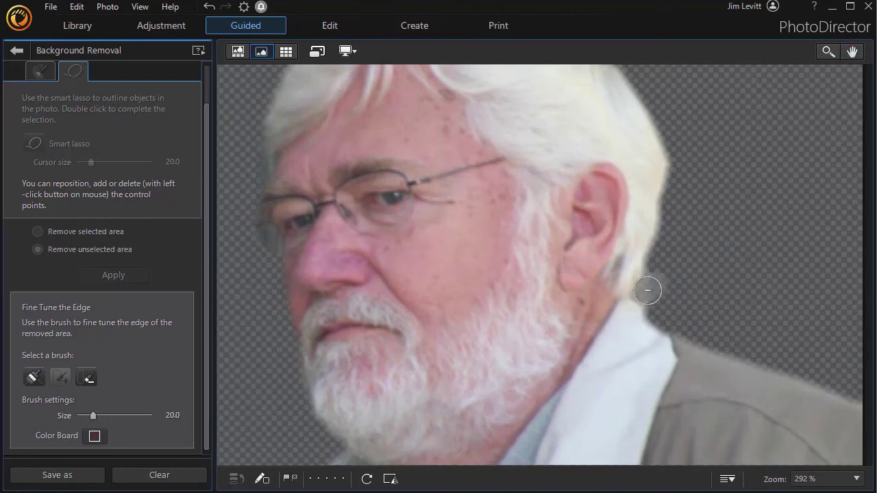
{"action": "mouse_move", "coordinate": [648, 289]}
{"action": "left_mouse_down"}
{"action": "mouse_move", "coordinate": [652, 276]}
{"action": "mouse_move", "coordinate": [648, 294]}
{"action": "mouse_move", "coordinate": [659, 310]}
{"action": "left_mouse_up"}
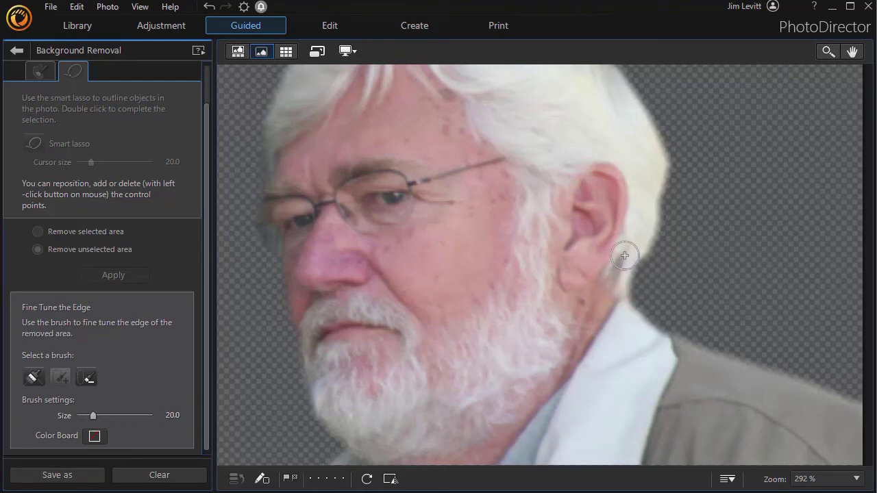
{"action": "mouse_move", "coordinate": [625, 256]}
{"action": "left_mouse_down"}
{"action": "mouse_move", "coordinate": [625, 294]}
{"action": "mouse_move", "coordinate": [636, 262]}
{"action": "mouse_move", "coordinate": [632, 273]}
{"action": "left_mouse_up"}
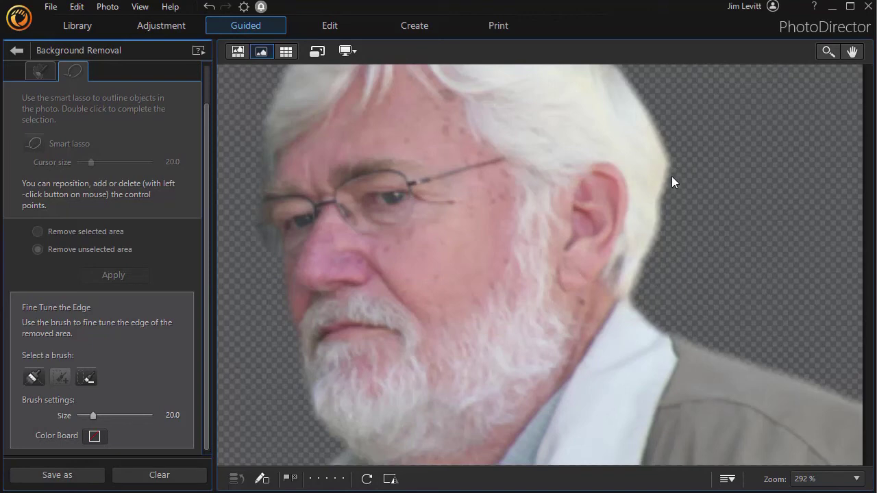
Touch up the cutout edge along the top of the man's hair.
{"action": "left_click", "coordinate": [853, 52]}
{"action": "scroll", "coordinate": [706, 205], "scroll_direction": "up", "scroll_amount": 5}
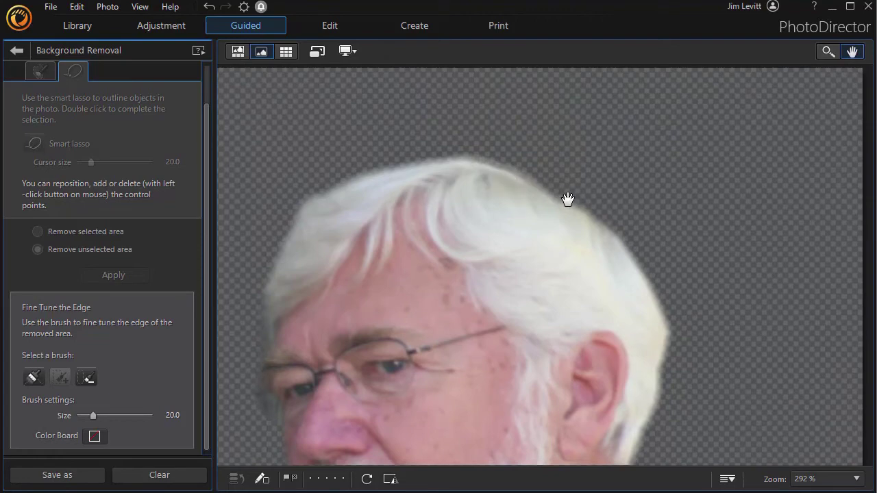
{"action": "left_click", "coordinate": [859, 57]}
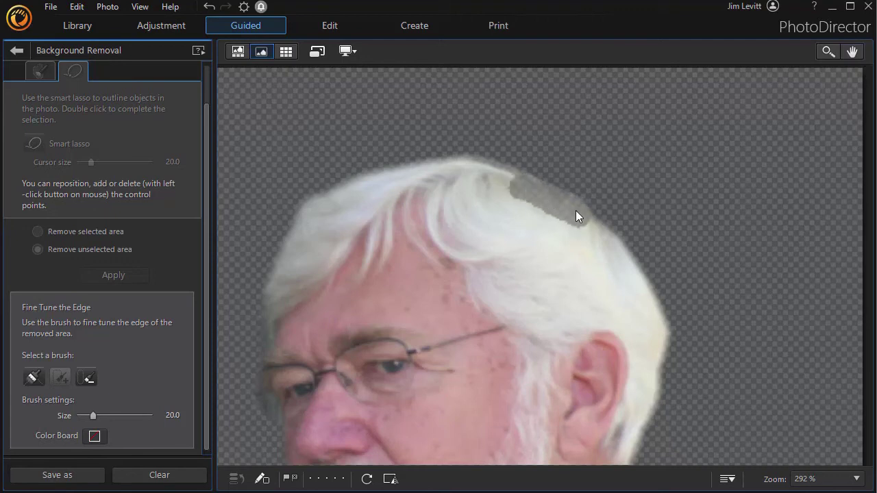
{"action": "left_click_drag", "start_coordinate": [515, 152], "coordinate": [633, 229]}
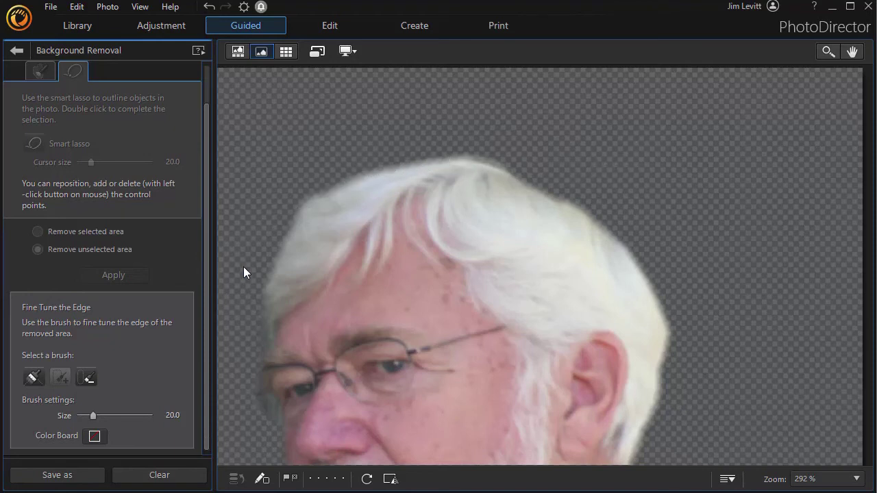
Set the zoom to Fit to view the whole portrait.
{"action": "left_click", "coordinate": [822, 480]}
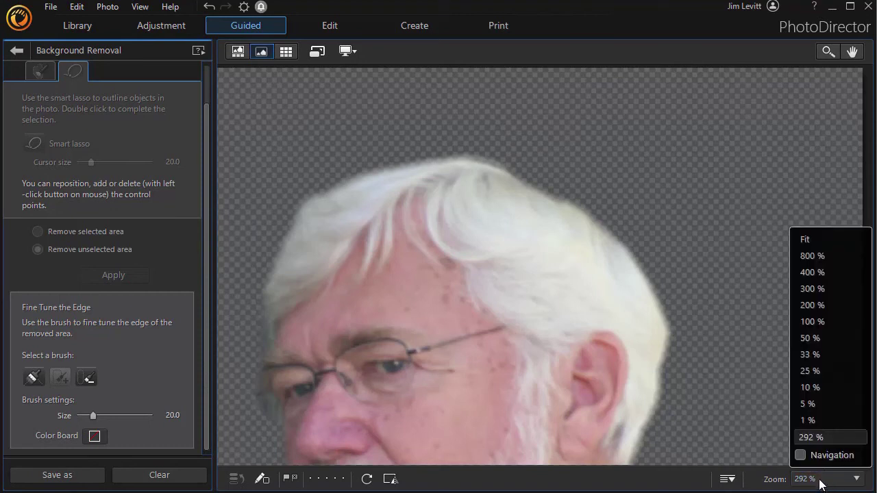
{"action": "left_click", "coordinate": [822, 483]}
{"action": "left_click", "coordinate": [817, 481]}
{"action": "left_click", "coordinate": [805, 239]}
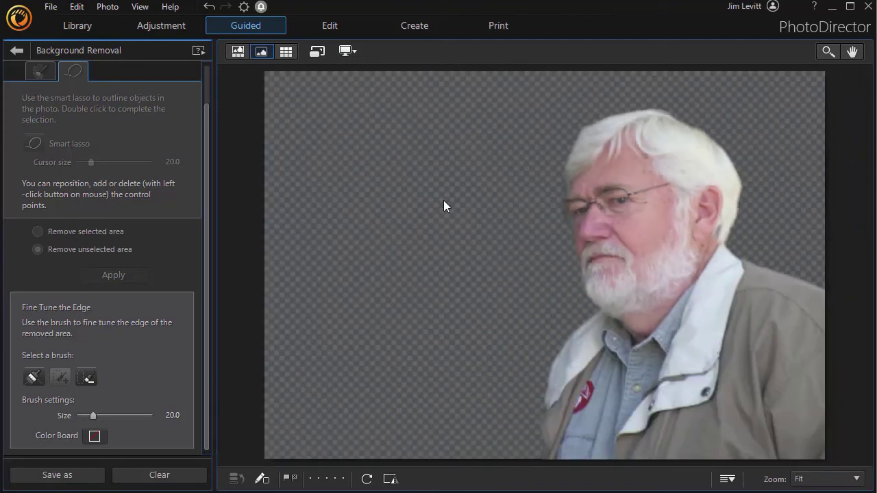
Save the cutout as B0016533-12222.png to the Background Removal Gallery and close the confirmation.
{"action": "left_click", "coordinate": [83, 475]}
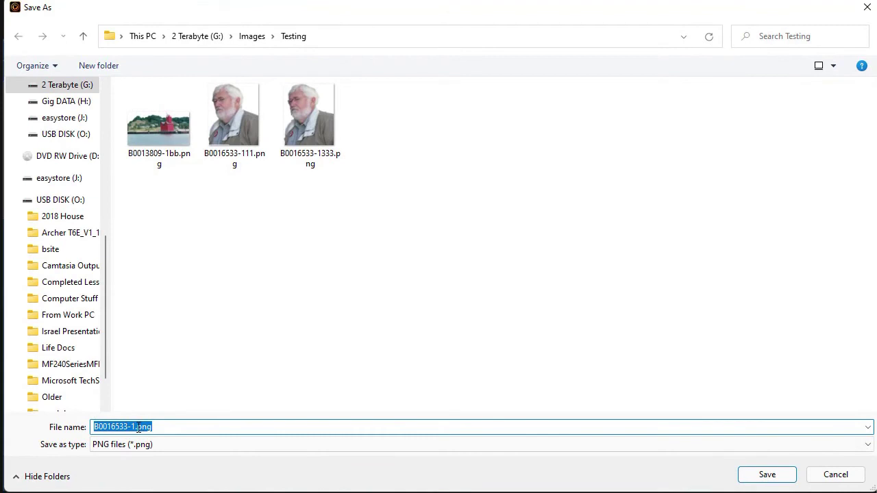
{"action": "left_click", "coordinate": [134, 426]}
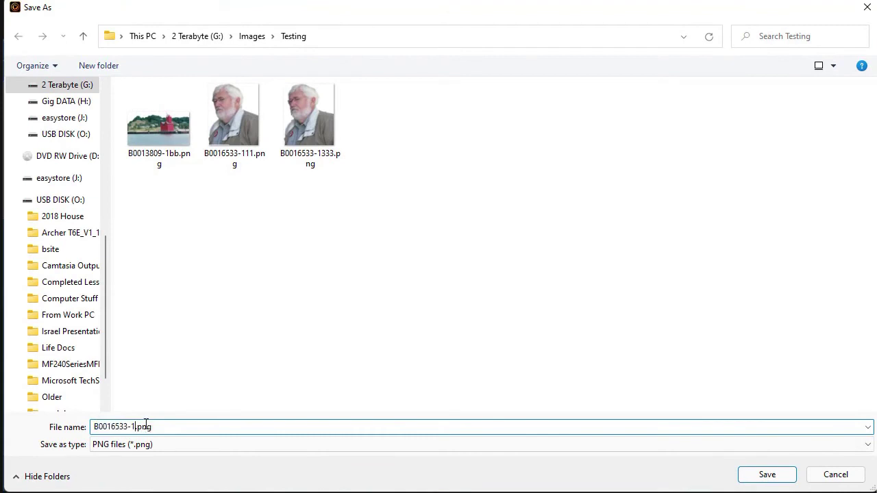
{"action": "type", "text": "2222"}
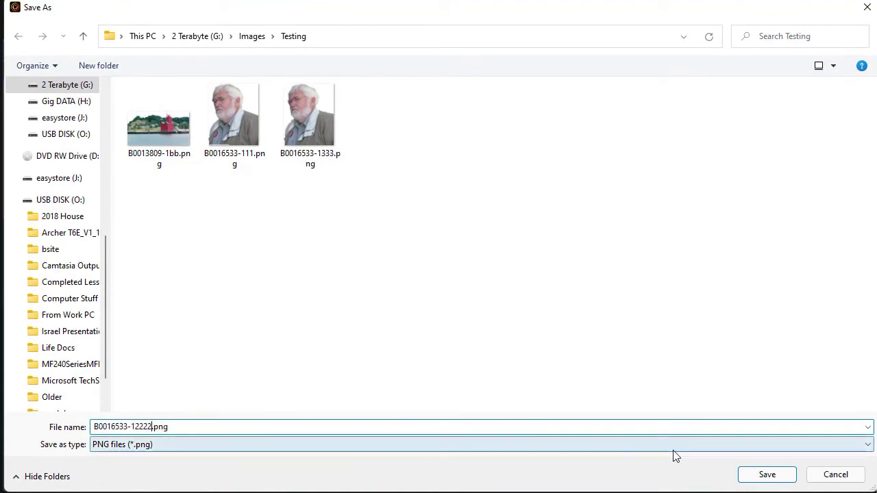
{"action": "left_click", "coordinate": [777, 474]}
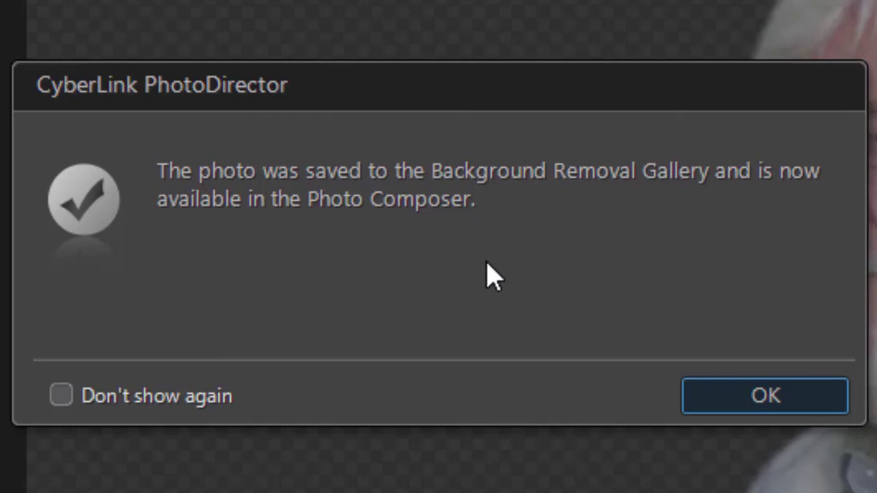
{"action": "left_click", "coordinate": [754, 404]}
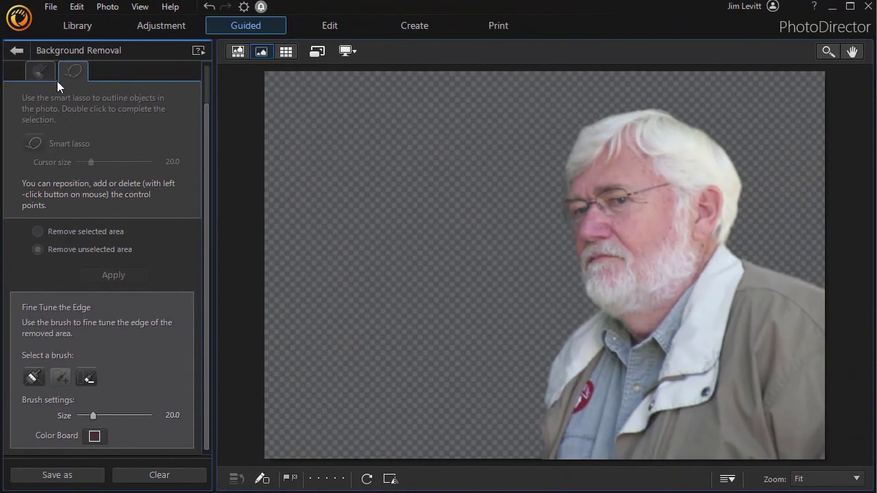
Open the Background Removal Gallery through Photo Composer's add-images sources.
{"action": "left_click", "coordinate": [18, 49]}
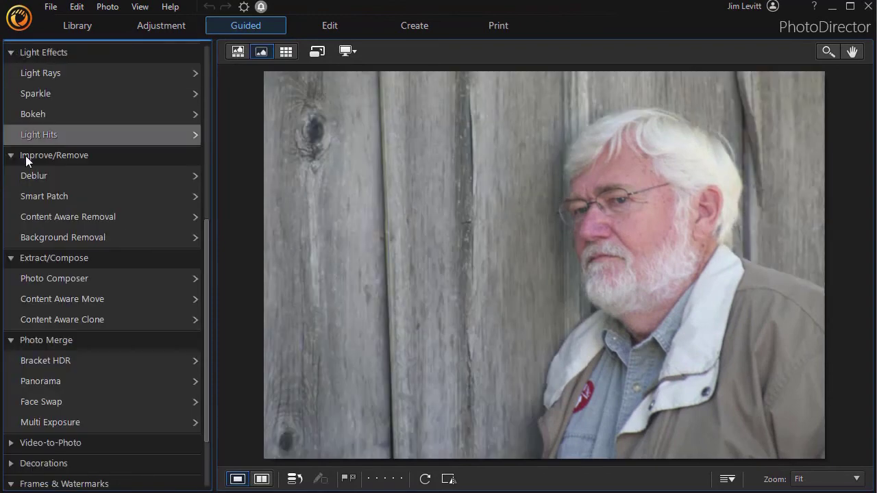
{"action": "left_click", "coordinate": [74, 279]}
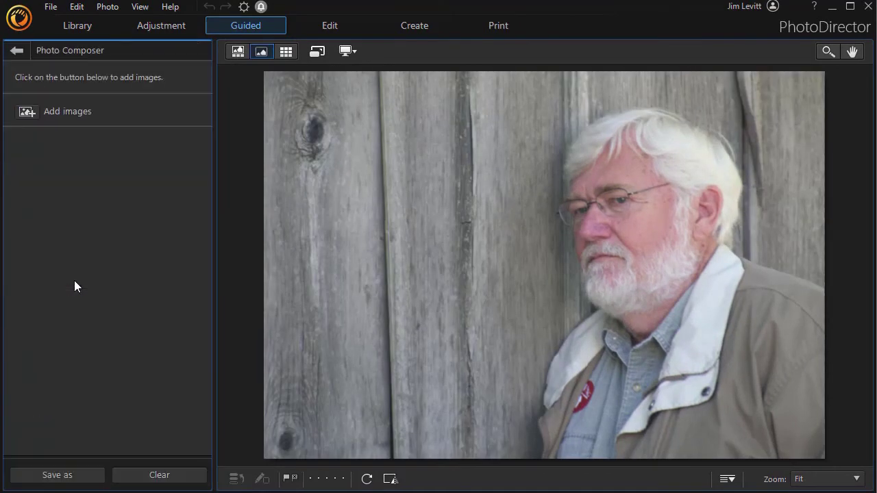
{"action": "left_click", "coordinate": [26, 113]}
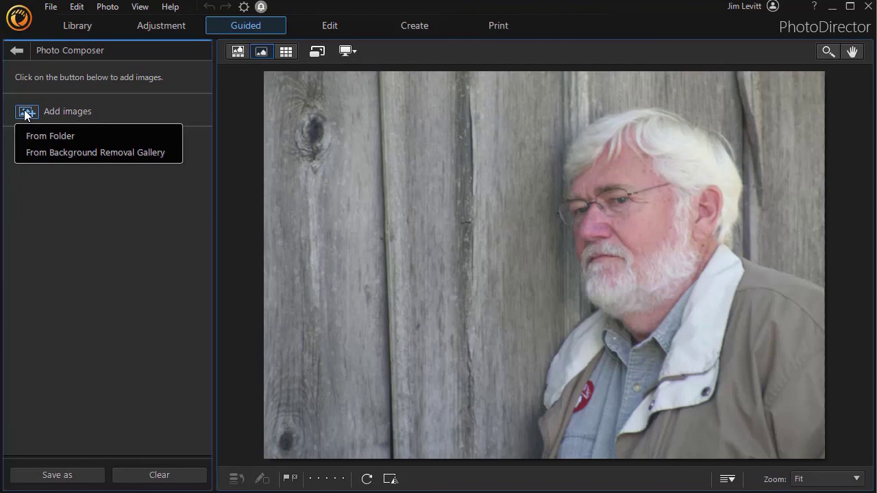
{"action": "left_click", "coordinate": [50, 152]}
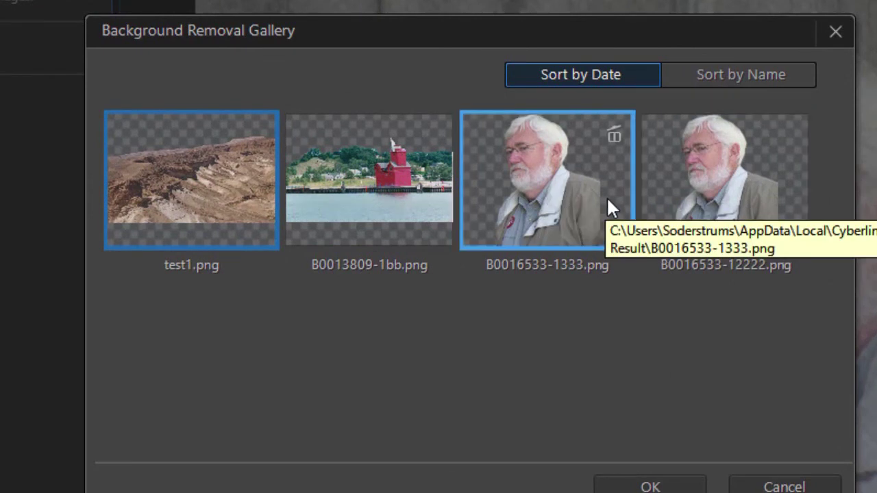
Delete the older B0016533-1333.png cutout, then cancel and return to the Guided tool list.
{"action": "left_click", "coordinate": [614, 135]}
{"action": "left_click", "coordinate": [578, 362]}
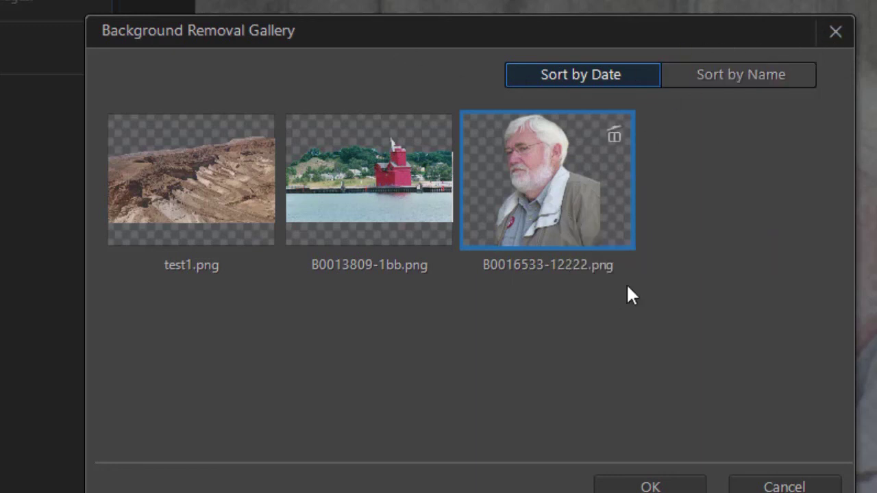
{"action": "left_click", "coordinate": [785, 487]}
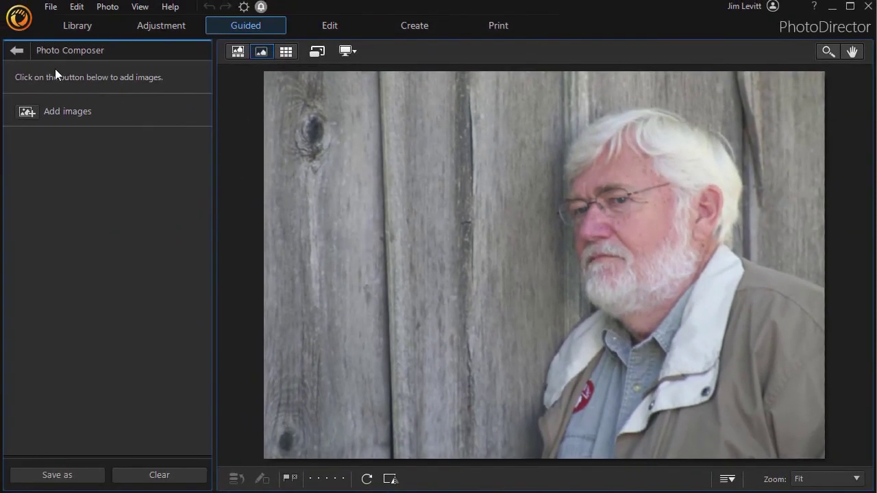
{"action": "left_click", "coordinate": [15, 51]}
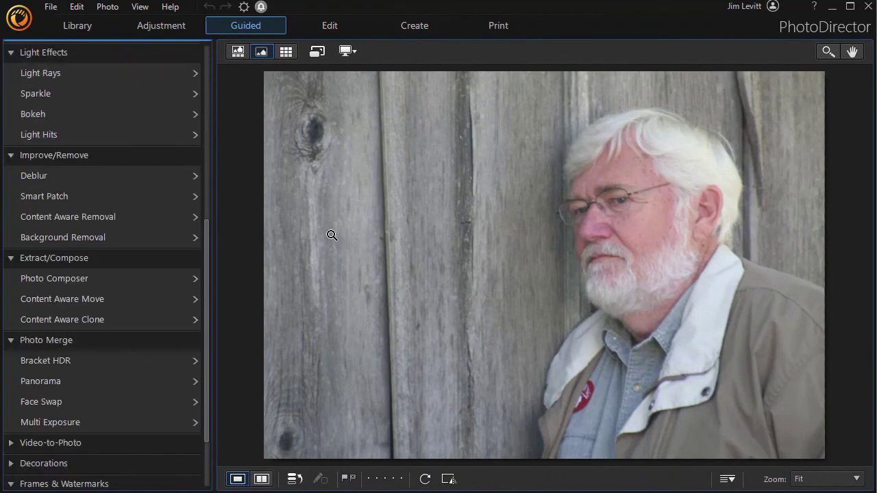